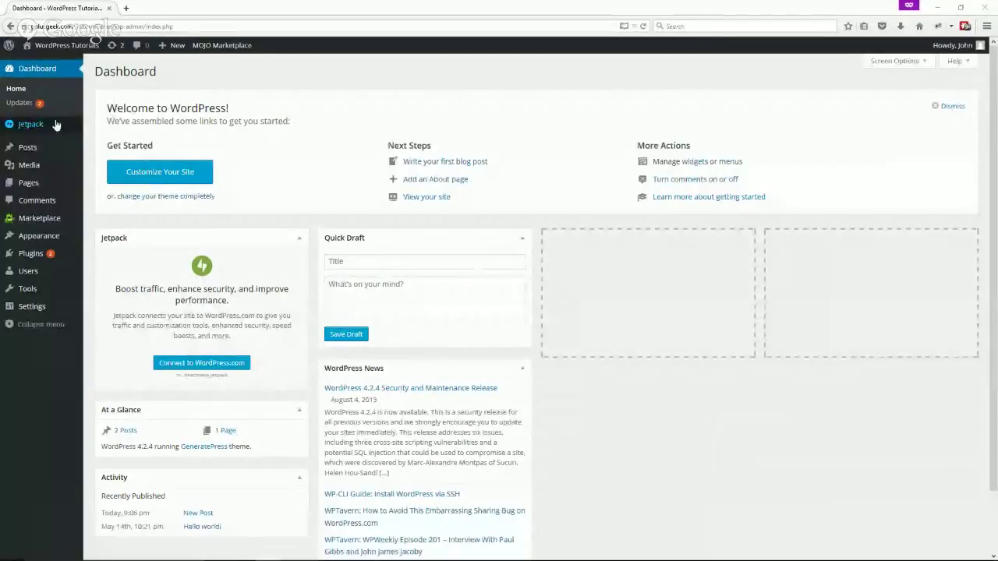
- Open the All Pages list and bring up Quick Edit for Sample Page
mouse_move(24, 153)
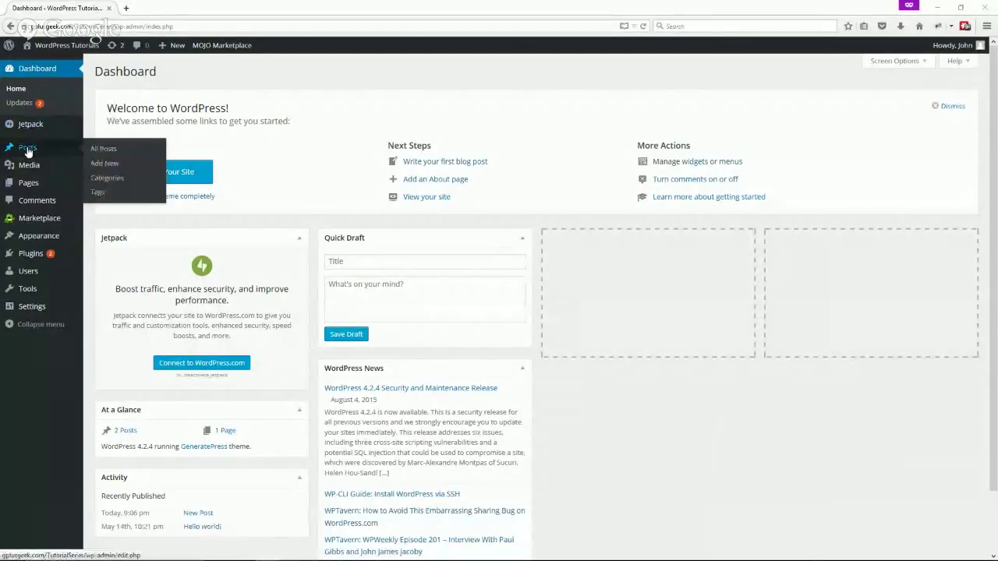
mouse_move(30, 187)
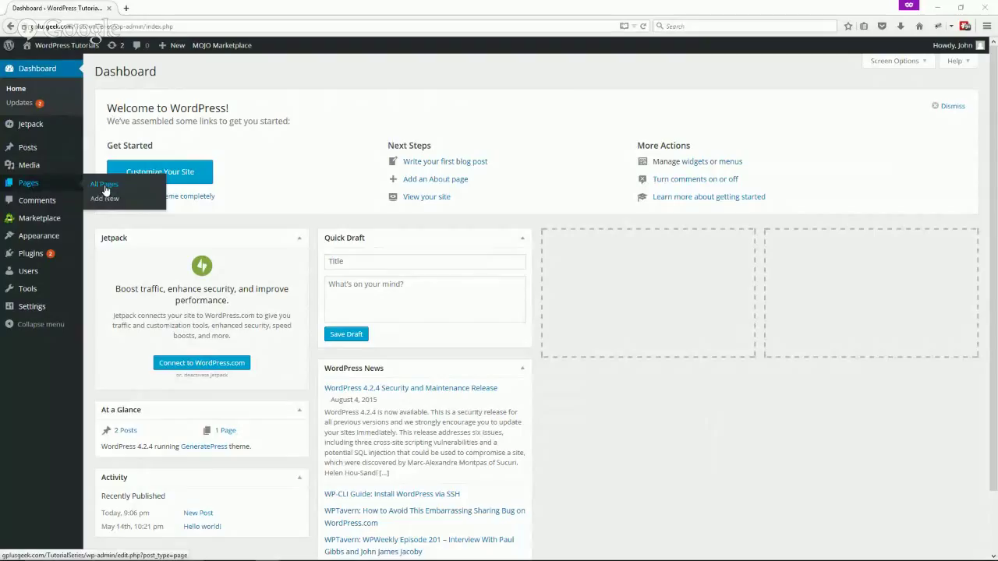
click(104, 188)
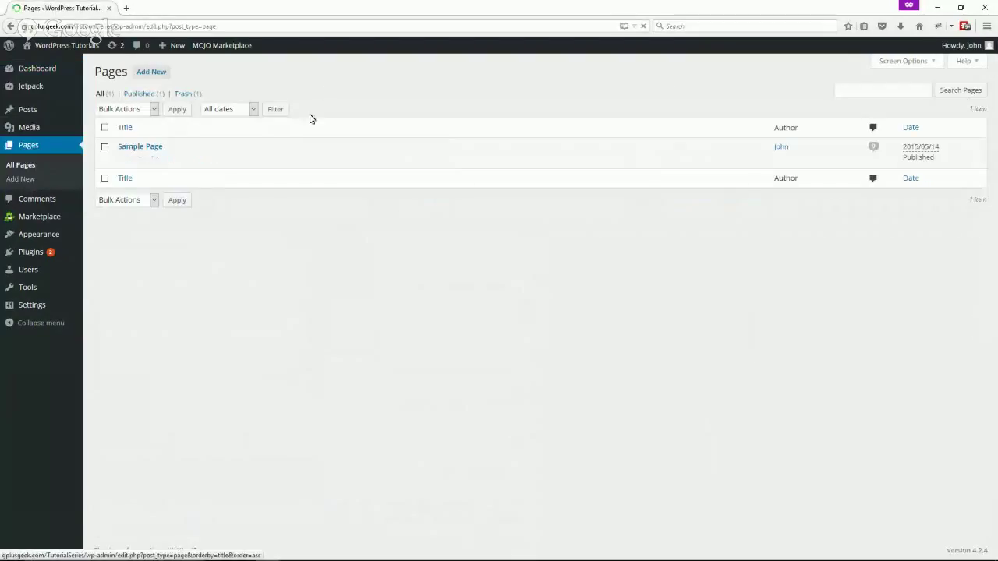
mouse_move(152, 148)
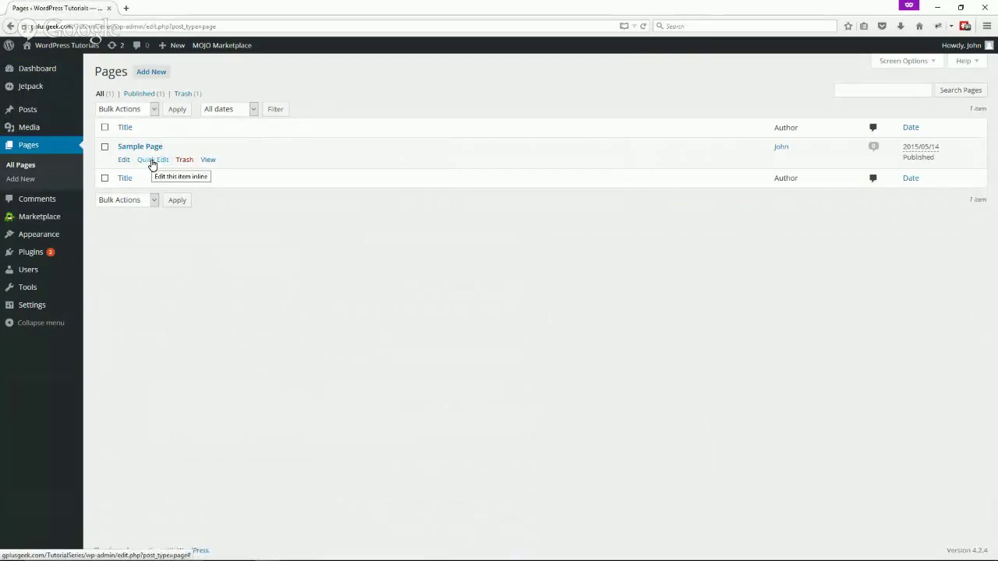
click(152, 164)
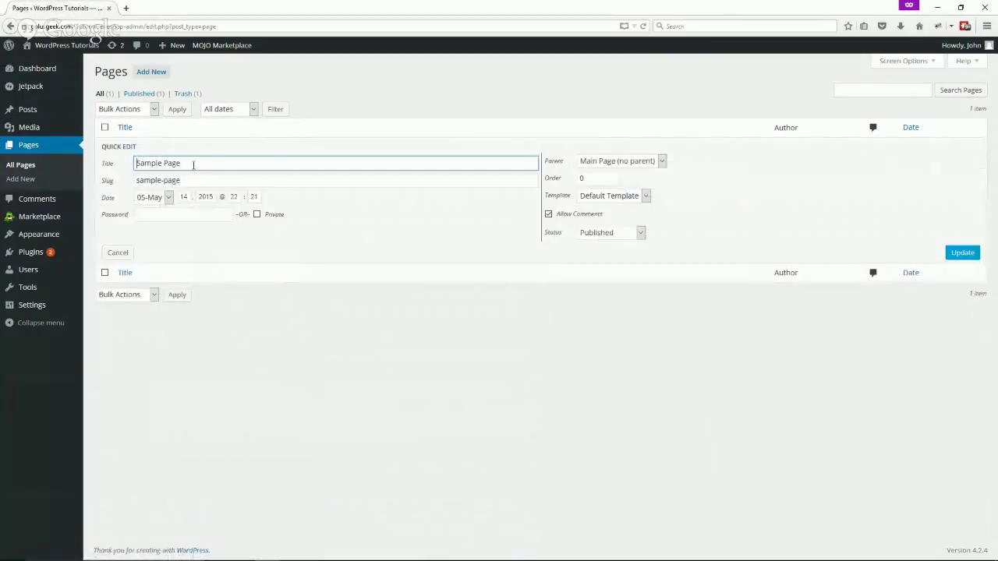
- Check Sample Page's title and status options, leaving the status as Published
triple_click(193, 165)
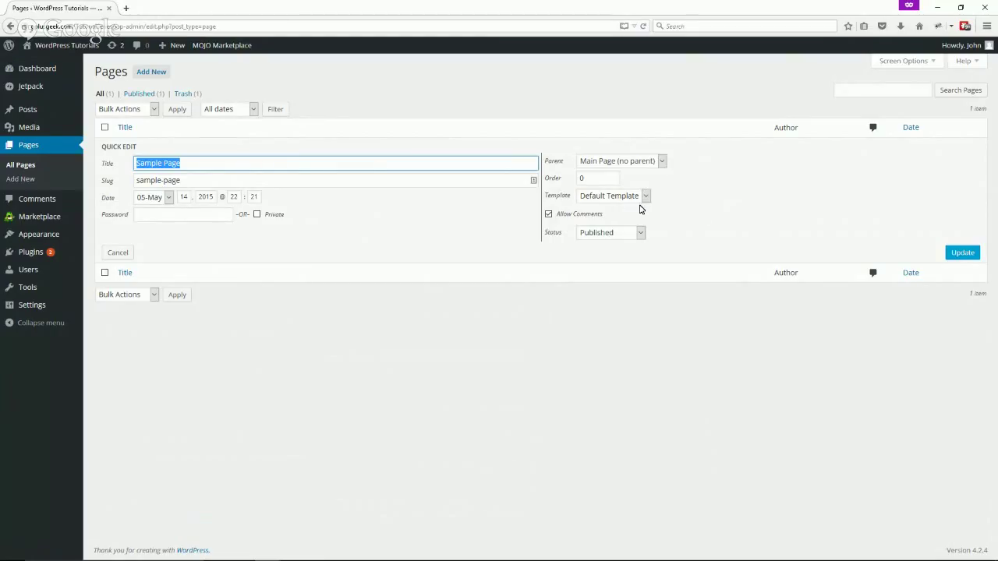
click(629, 235)
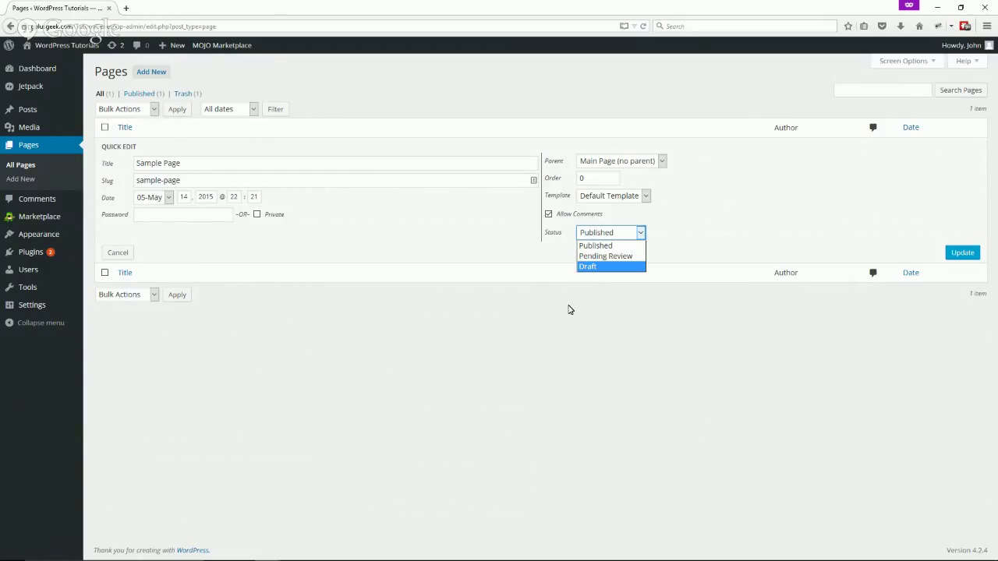
click(570, 308)
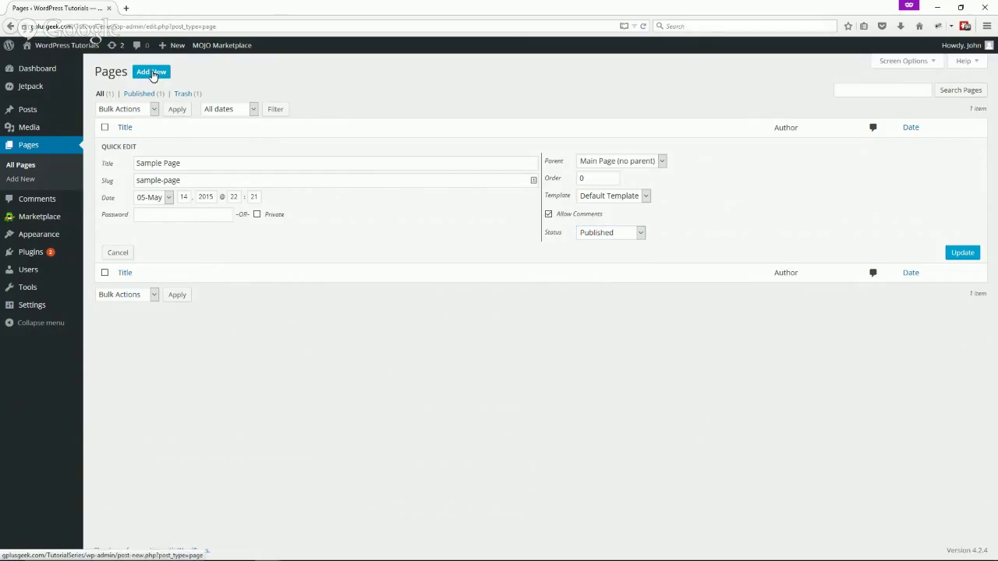
- Create a new page titled 'Page Title' with the body text 'Page content area.'
click(148, 75)
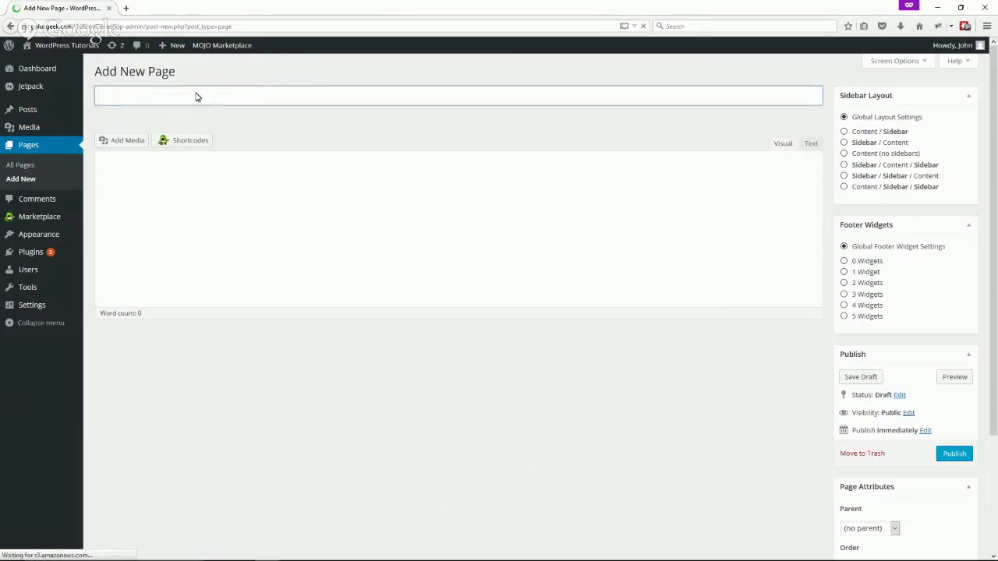
click(158, 94)
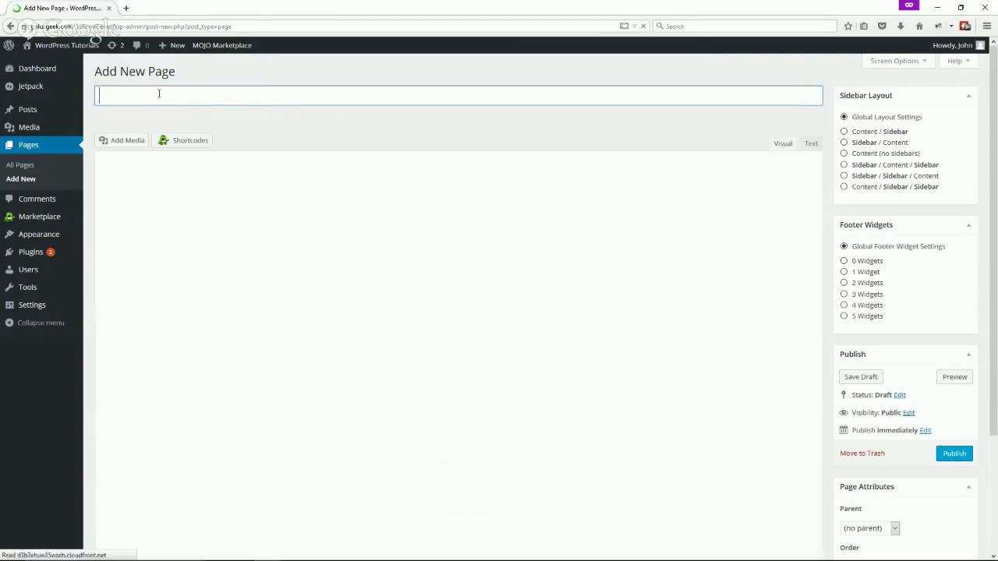
text(Page Title)
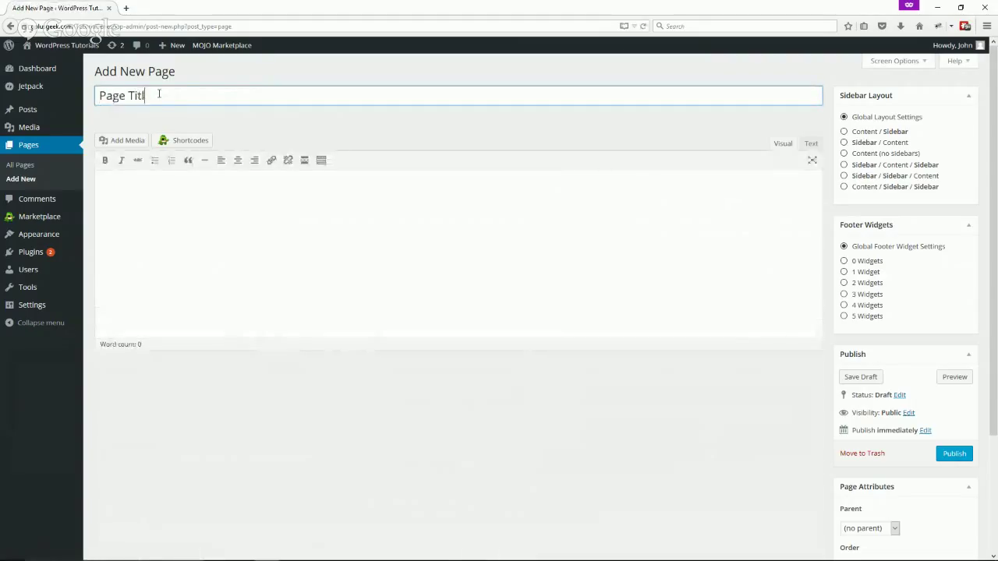
click(203, 206)
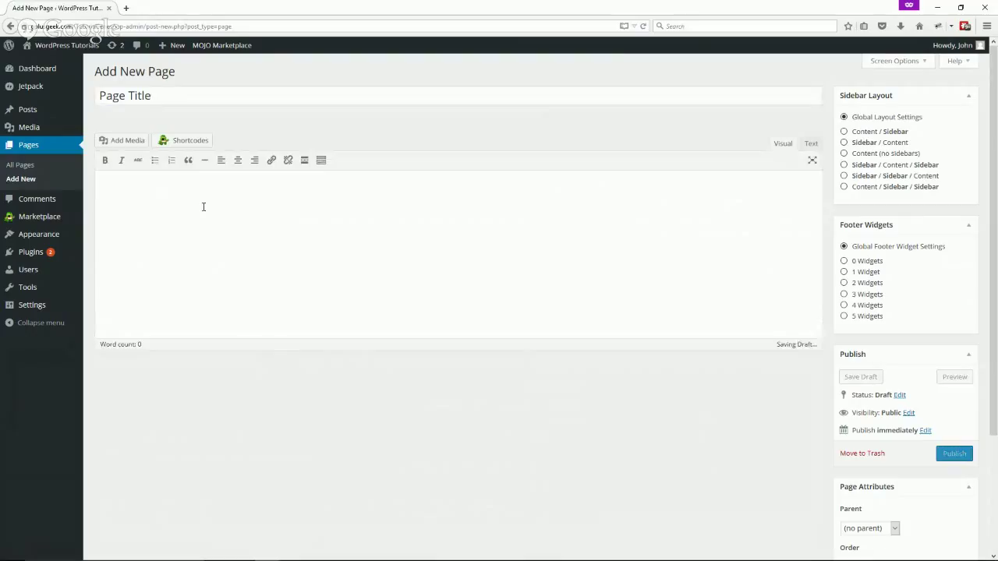
text(Page content)
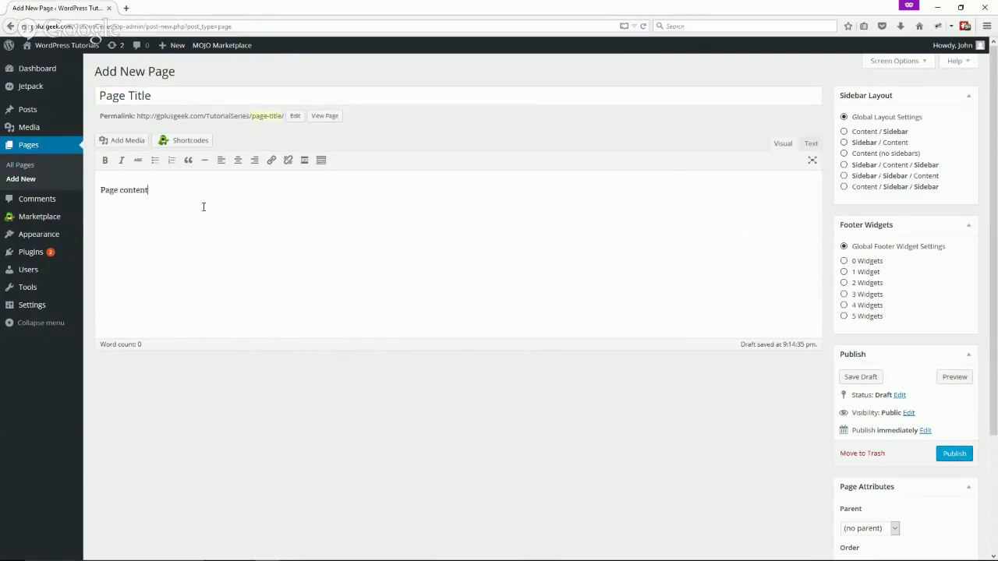
text( area.)
- Make the 'Page content area.' text bold and italic
triple_click(176, 189)
click(105, 160)
click(121, 160)
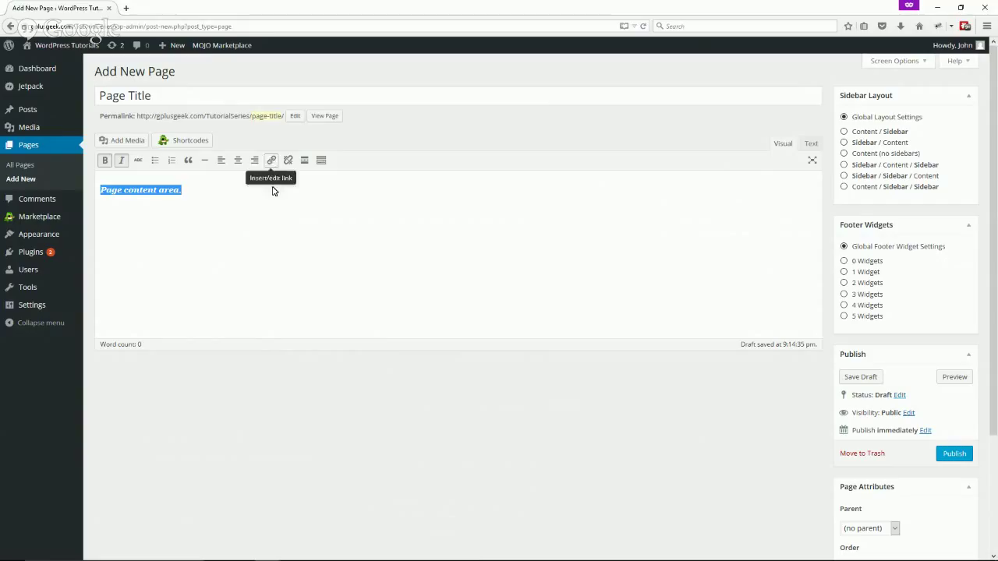
- Deselect the text and view the body HTML, showing <em><strong>Page content area.</strong></em>
click(240, 195)
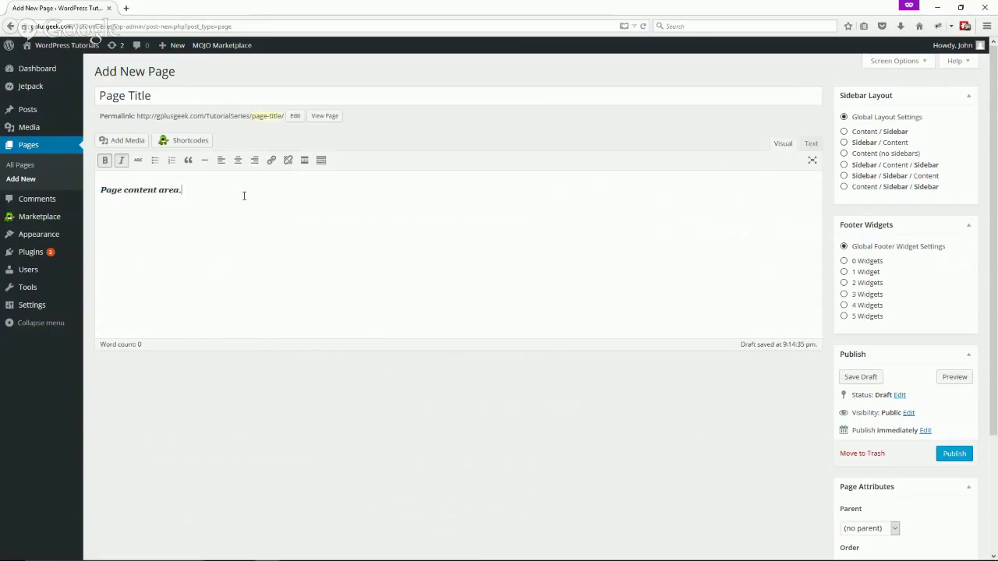
click(812, 144)
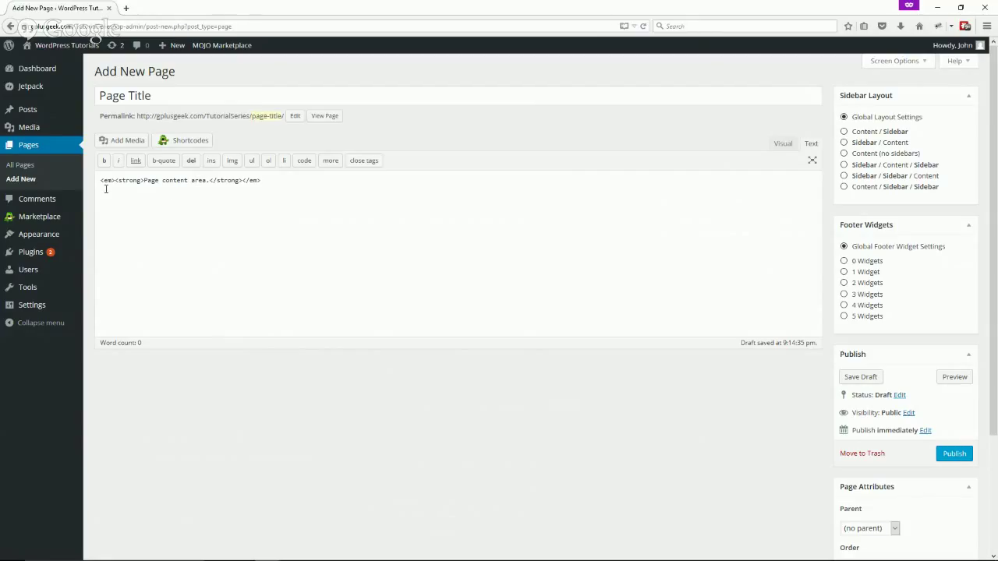
- Pick the invite-to-and-share-HOAs photo from the Media Library and review its title, caption, alt and description fields
click(114, 146)
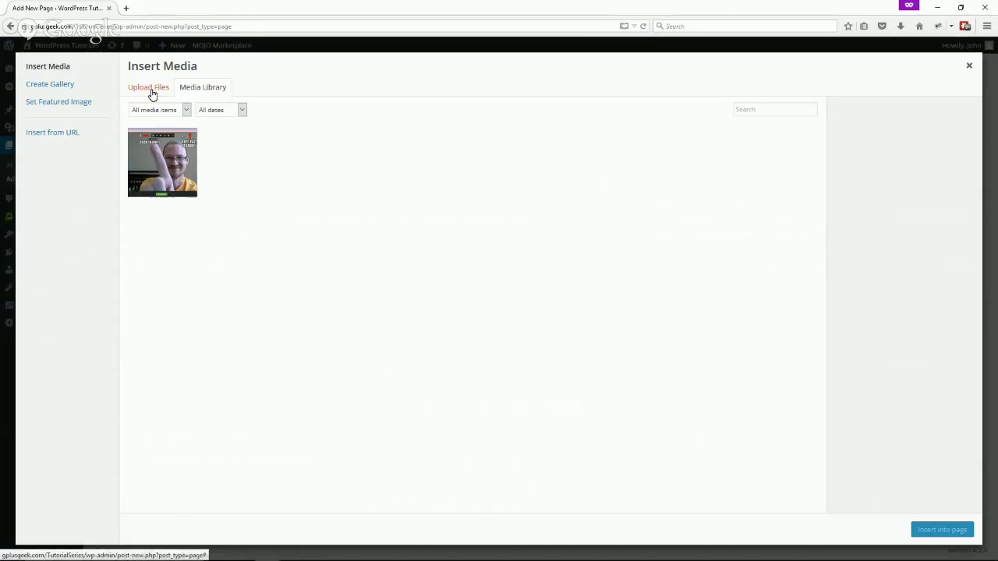
click(167, 171)
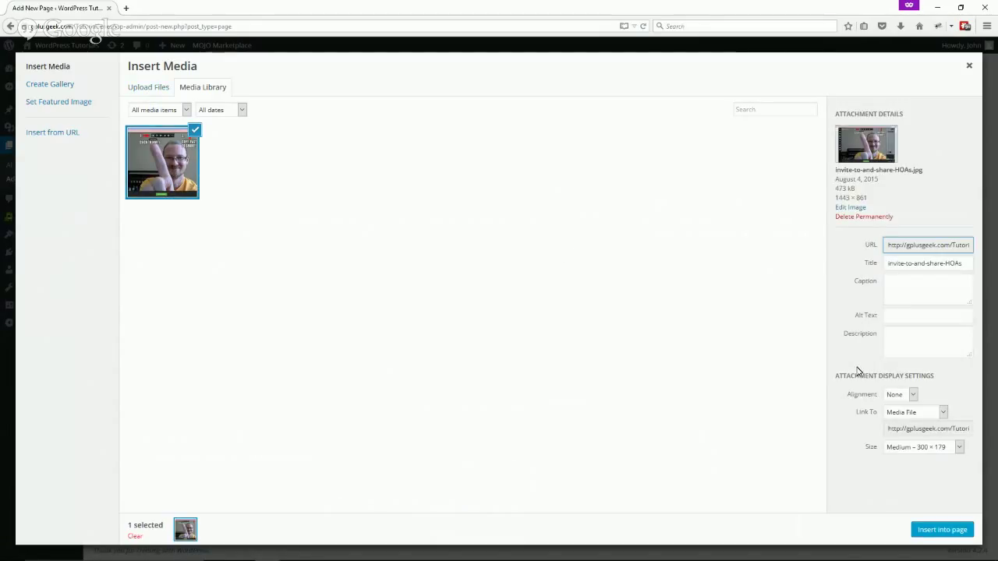
drag(889, 263, 900, 261)
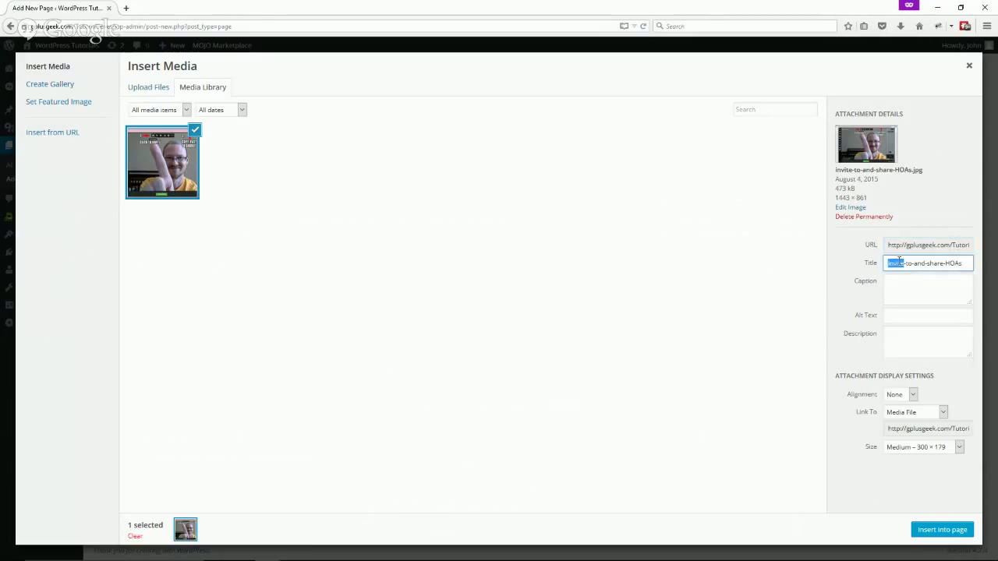
click(907, 287)
click(897, 315)
click(903, 337)
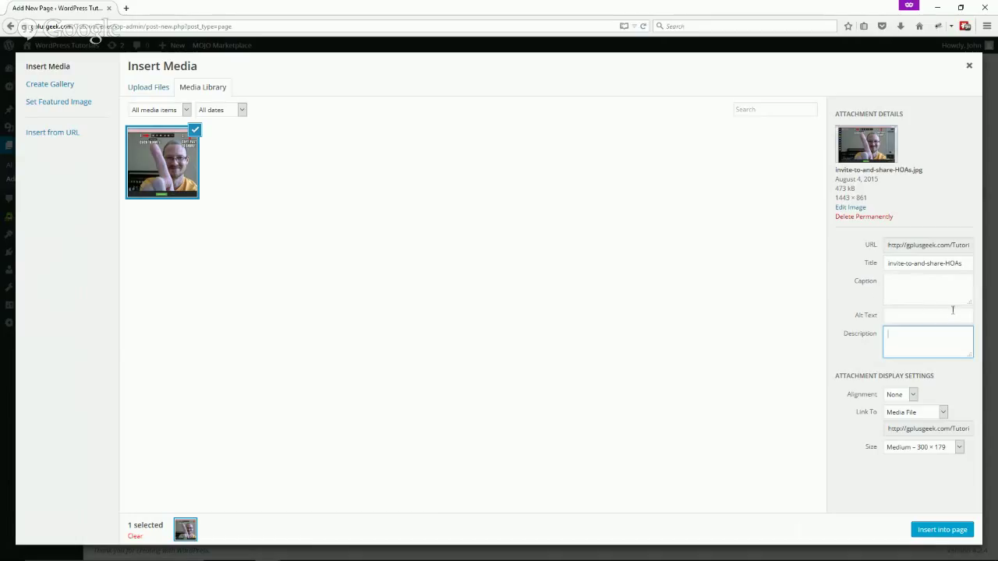
- Insert the photo left-aligned, linking to None, at Medium 300 × 179 size
click(911, 395)
click(901, 409)
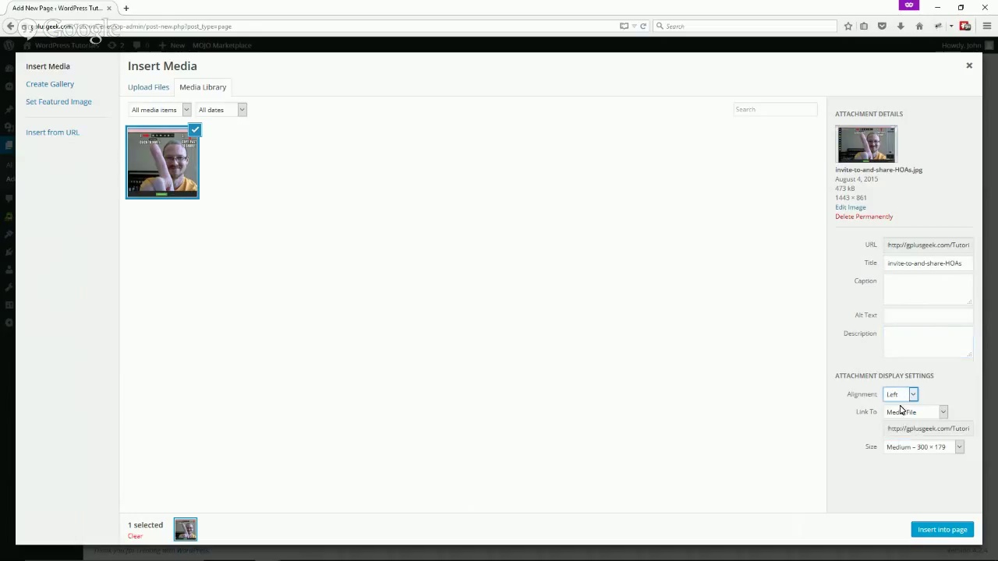
click(908, 413)
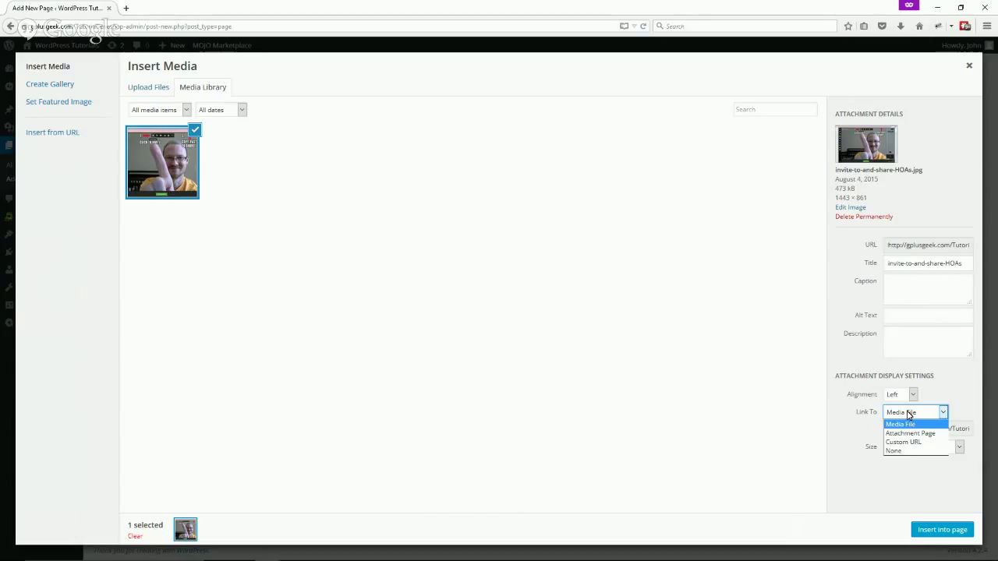
click(897, 451)
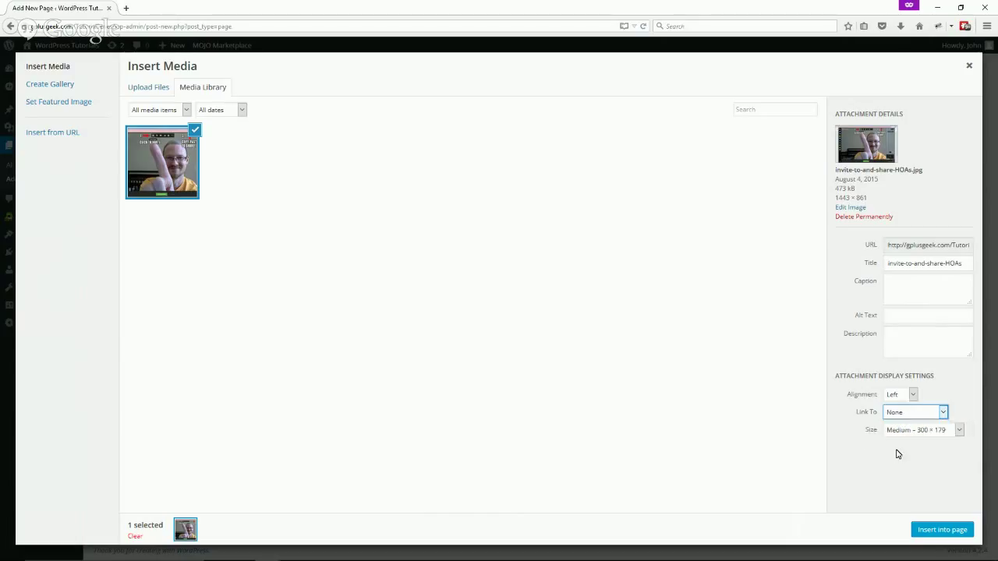
click(897, 436)
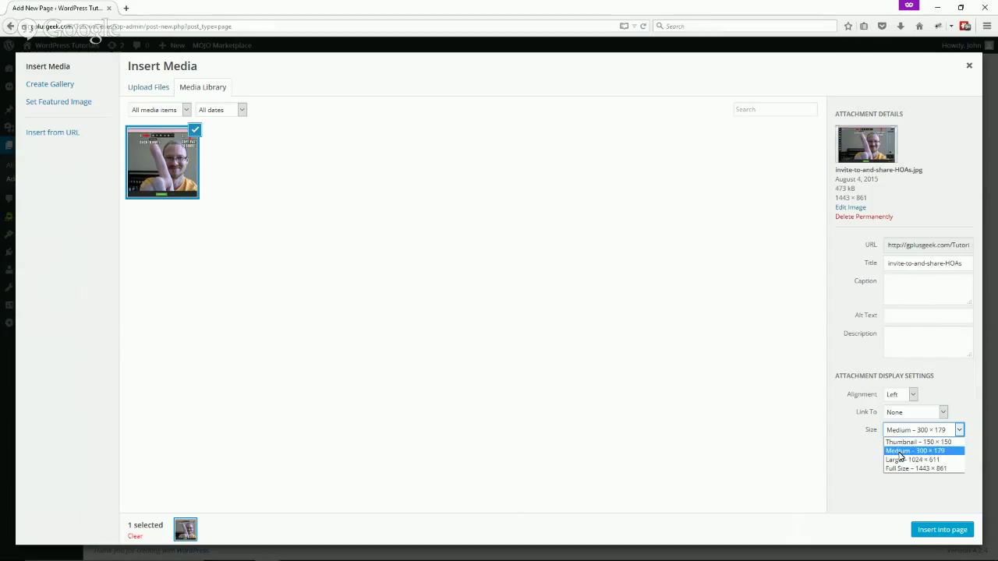
click(900, 453)
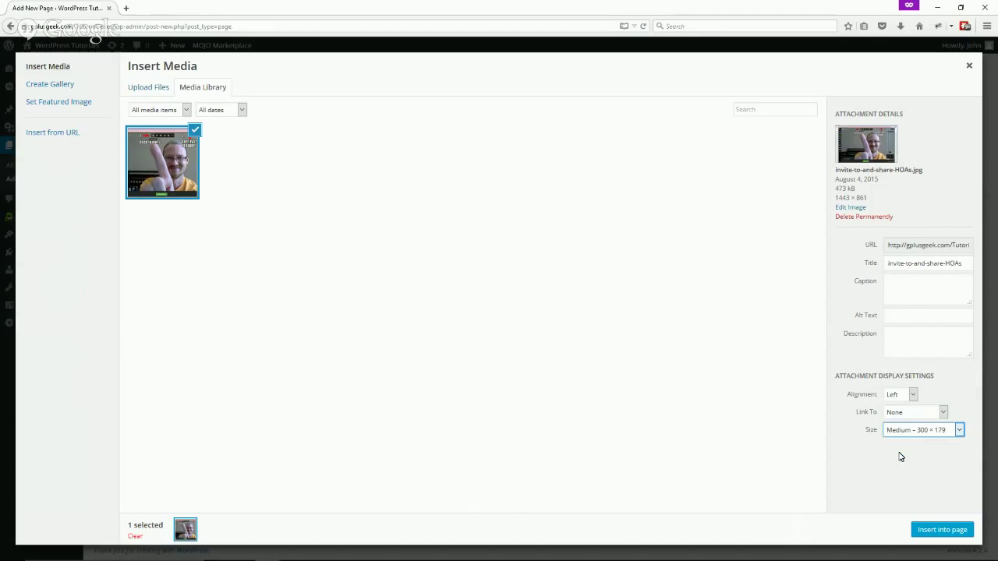
click(940, 529)
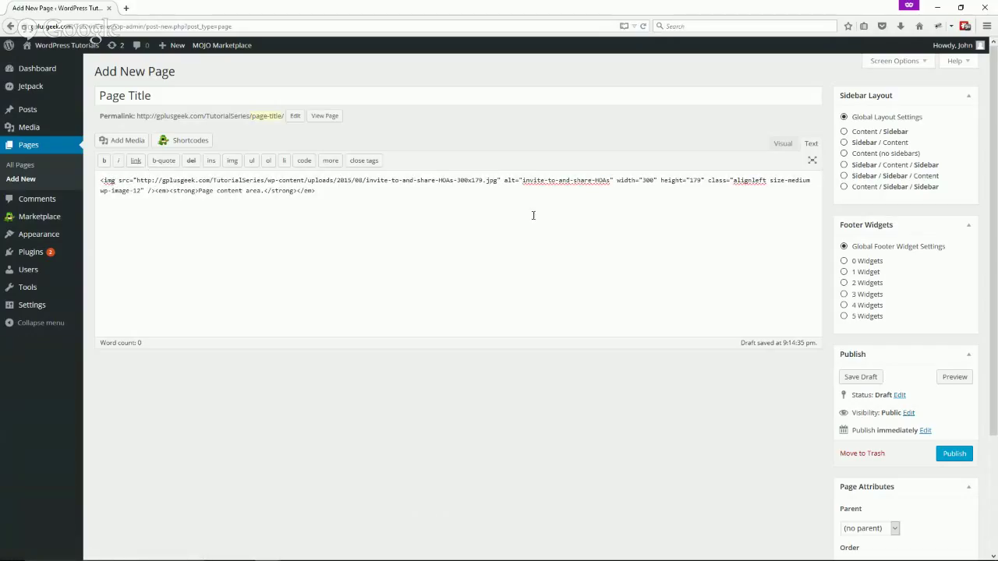
- Preview the rendered content in the Visual view, then publish the page
click(783, 145)
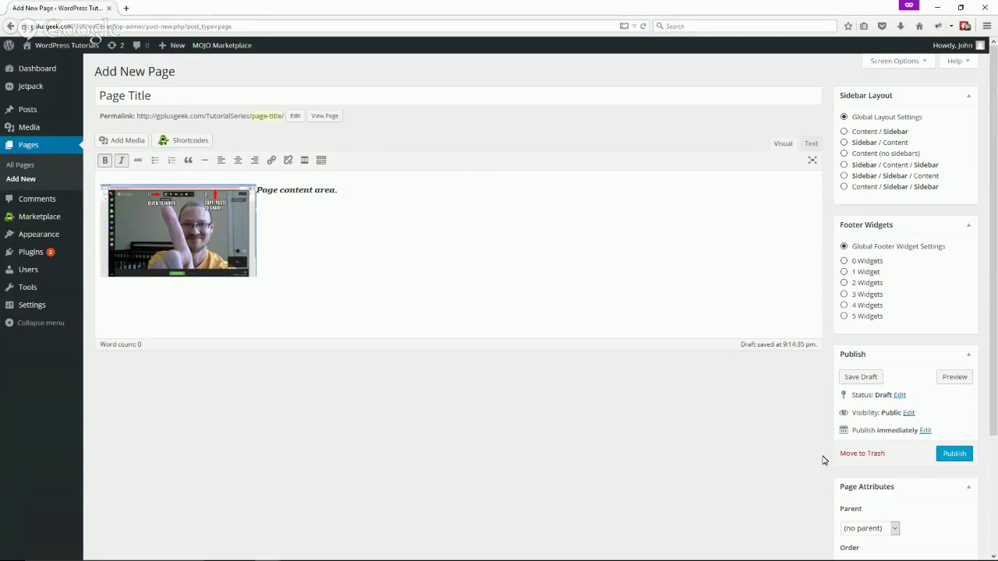
click(954, 455)
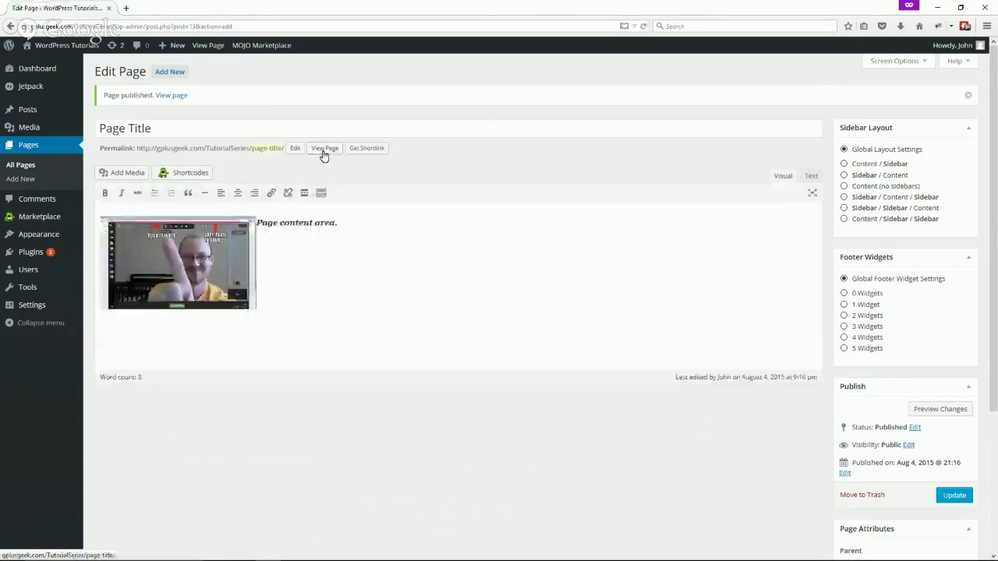
- View the live Page Title page and scroll through it, checking the image beside the bold italic text
click(324, 155)
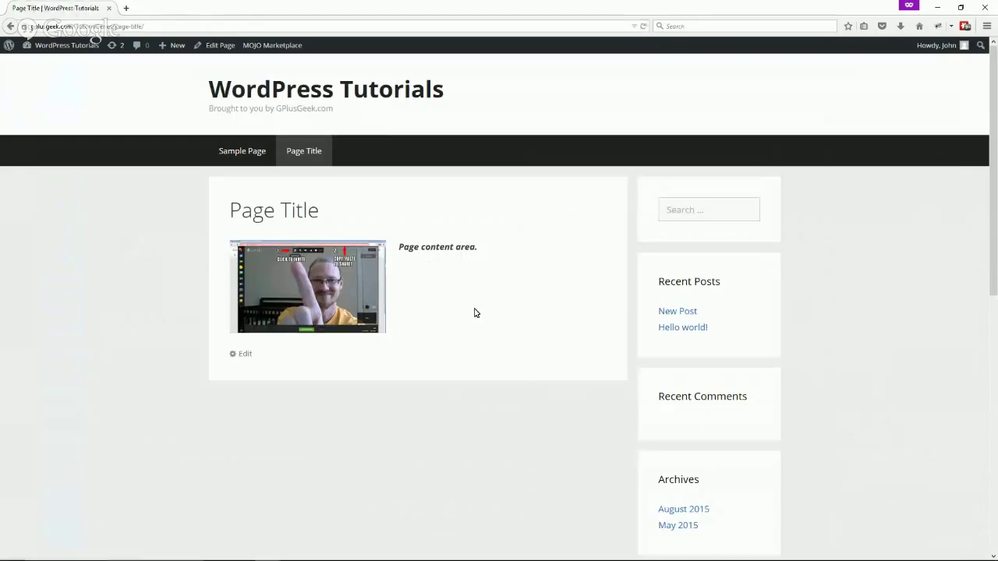
double_click(411, 248)
drag(411, 247, 486, 252)
click(487, 256)
scroll(436, 444, down, 6)
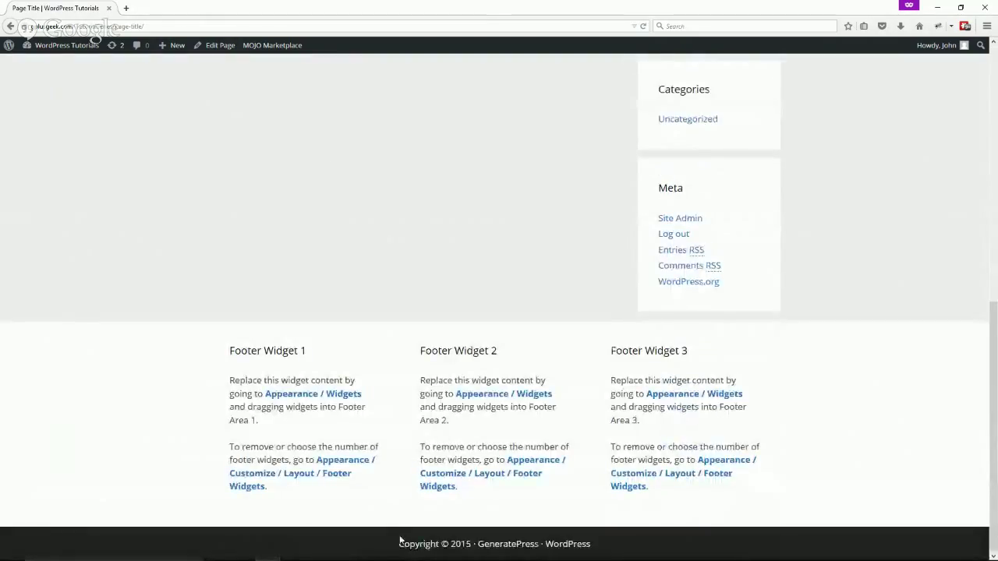
scroll(634, 428, up, 1)
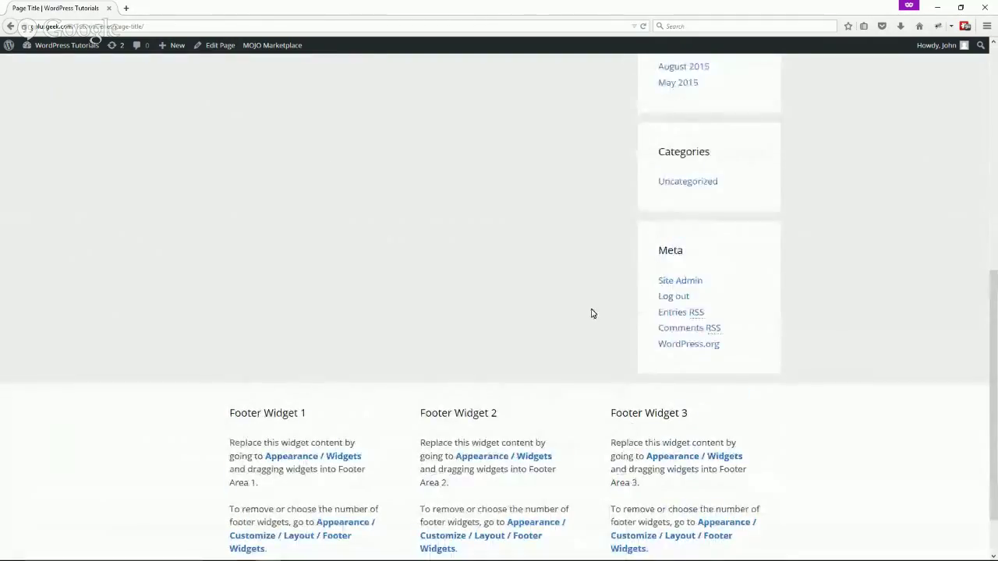
scroll(593, 312, up, 6)
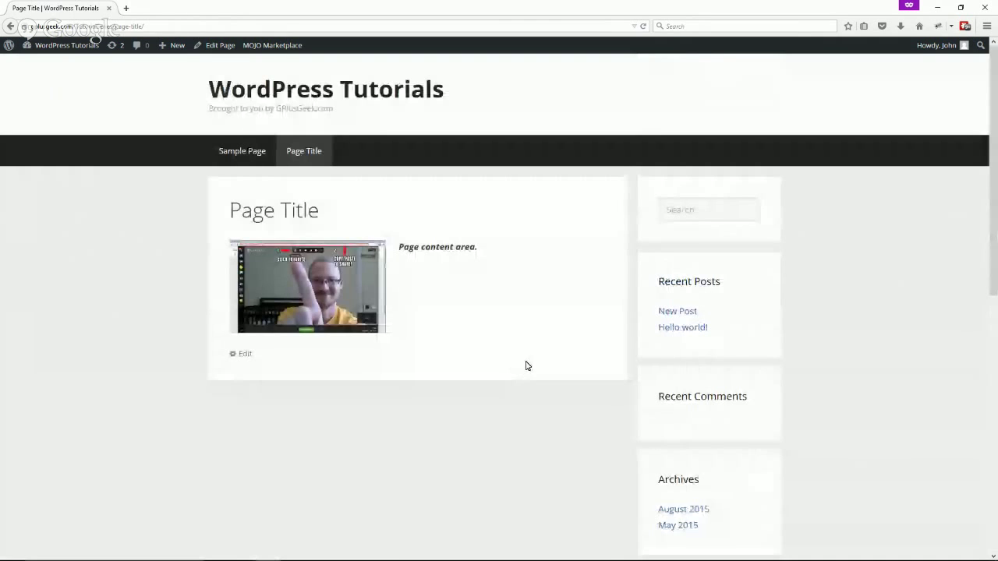